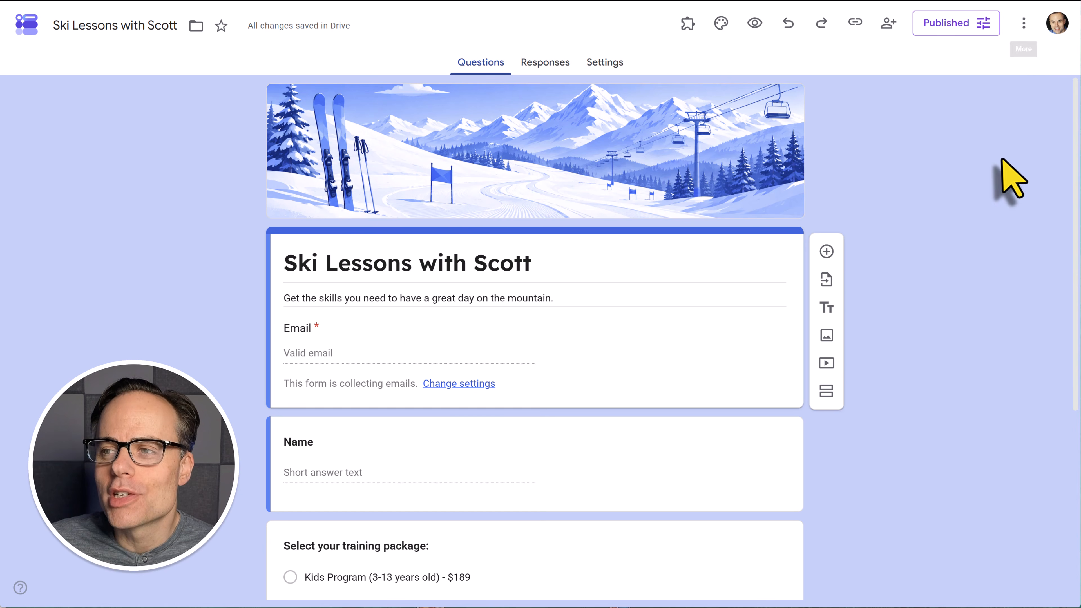
Open the Google Workspace Marketplace add-ons list from the form's three-dot menu
{"action": "left_click", "coordinate": [1024, 24]}
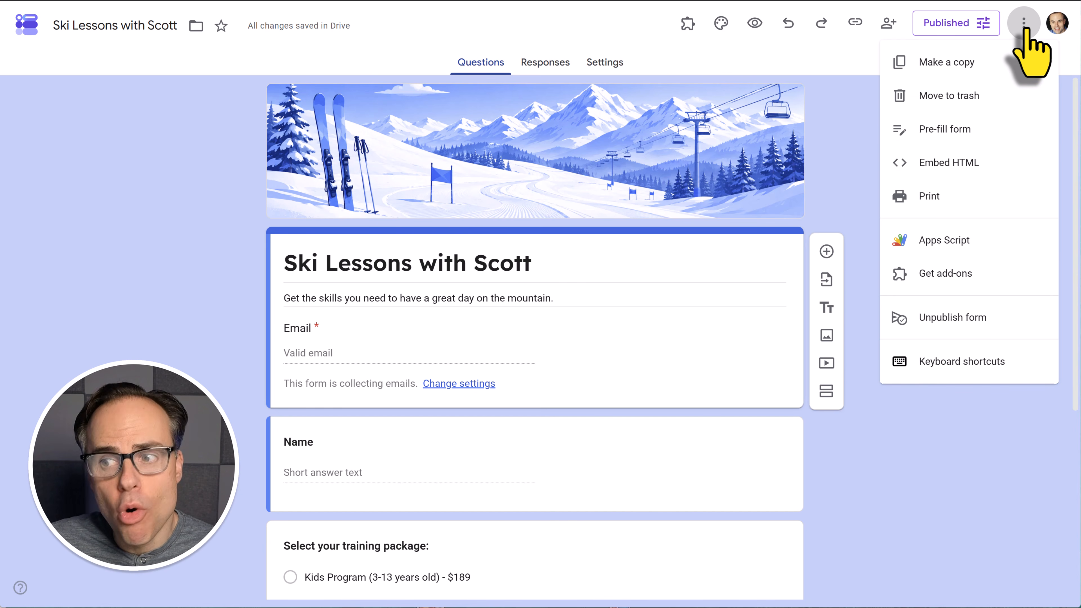
{"action": "left_click", "coordinate": [938, 279]}
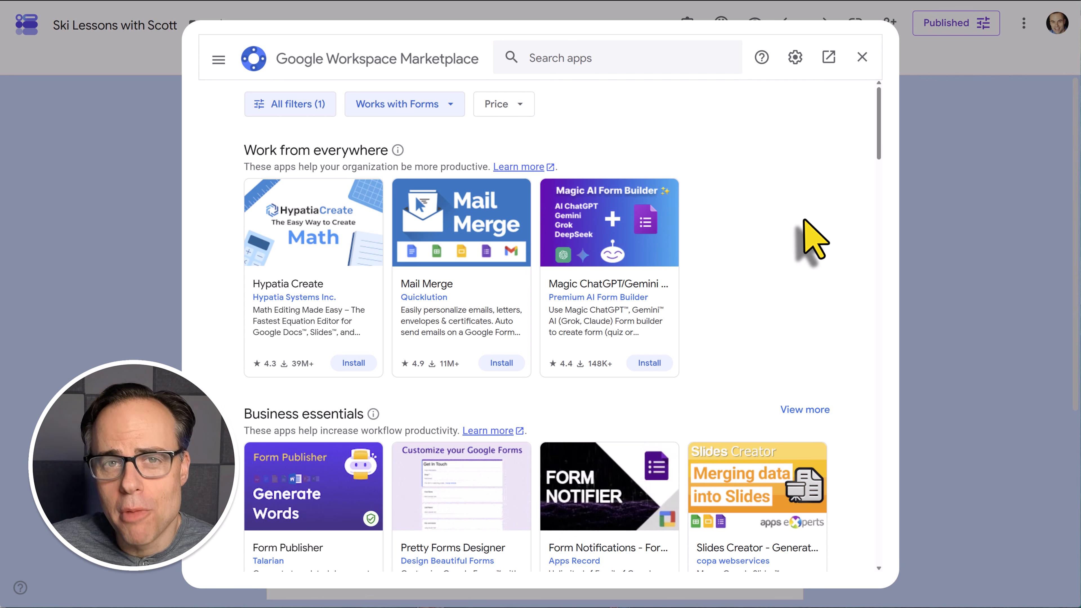
{"action": "scroll", "coordinate": [753, 217], "scroll_direction": "down", "scroll_amount": 6}
{"action": "scroll", "coordinate": [752, 215], "scroll_direction": "up", "scroll_amount": 6}
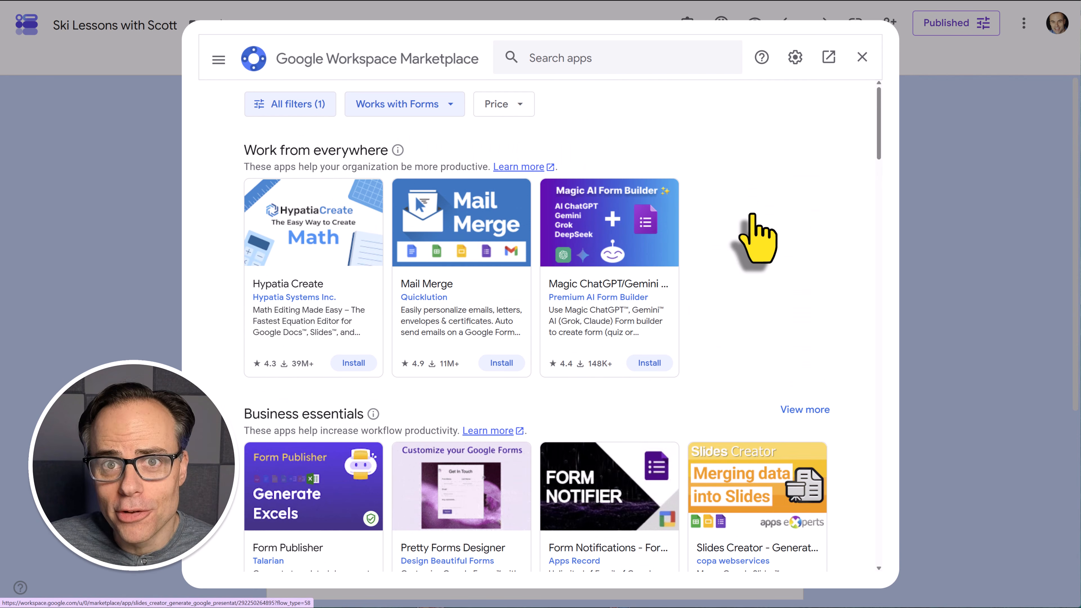
Search 'paya' and open the Payable Forms listing, which shows it's already installed
{"action": "left_click", "coordinate": [572, 58]}
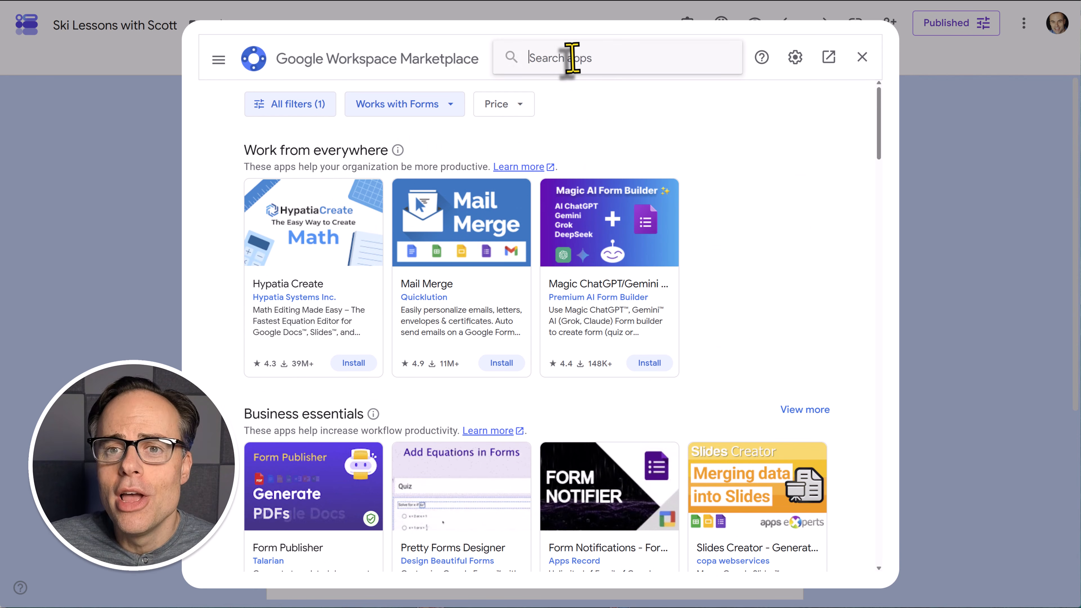
{"action": "type", "text": "paya"}
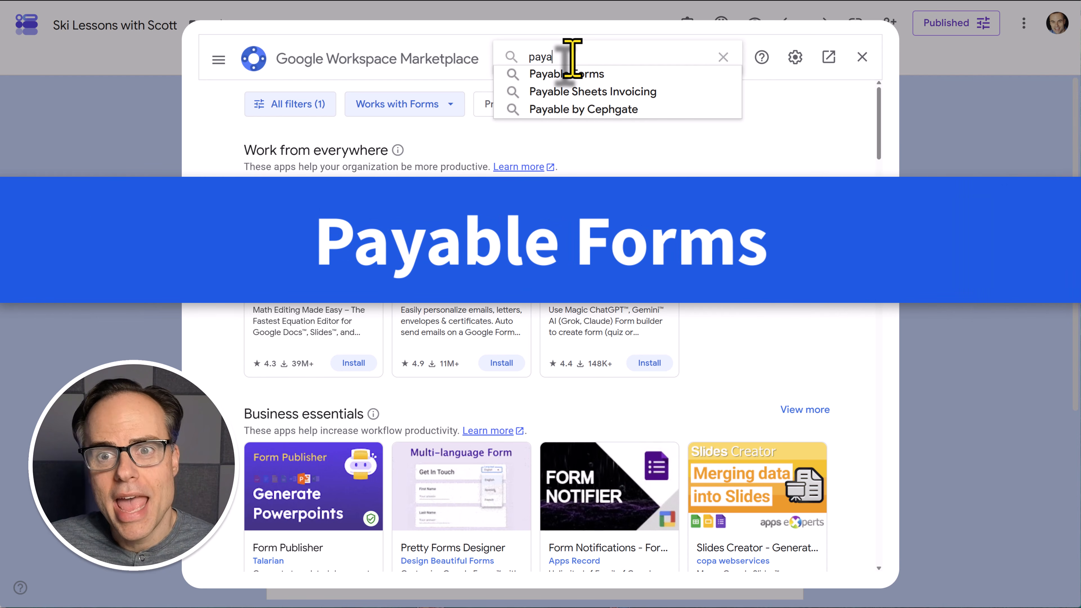
{"action": "left_click", "coordinate": [610, 76]}
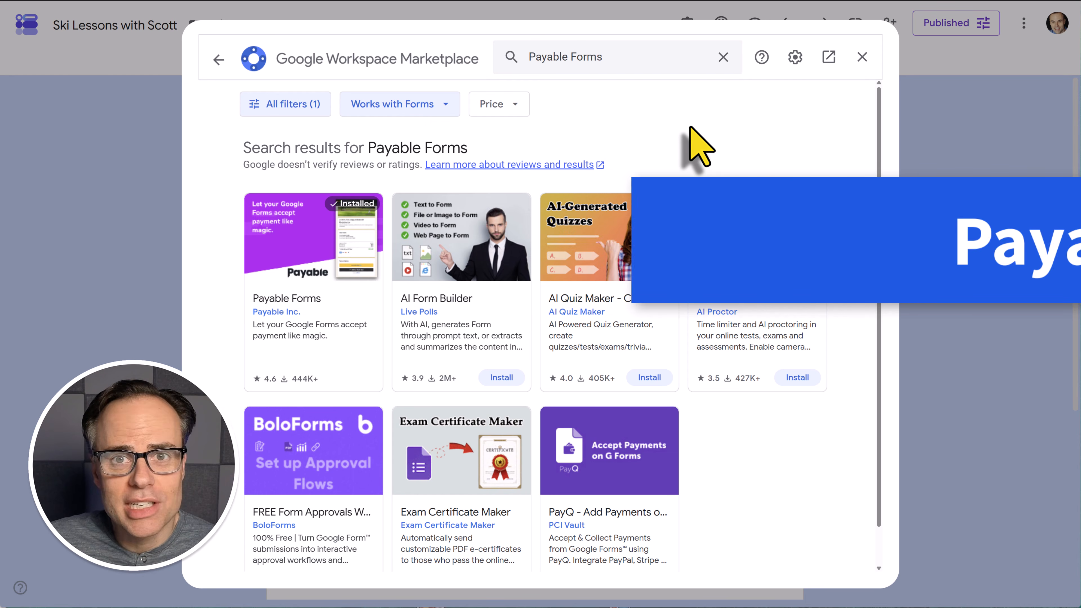
{"action": "scroll", "coordinate": [706, 272], "scroll_direction": "down", "scroll_amount": 1}
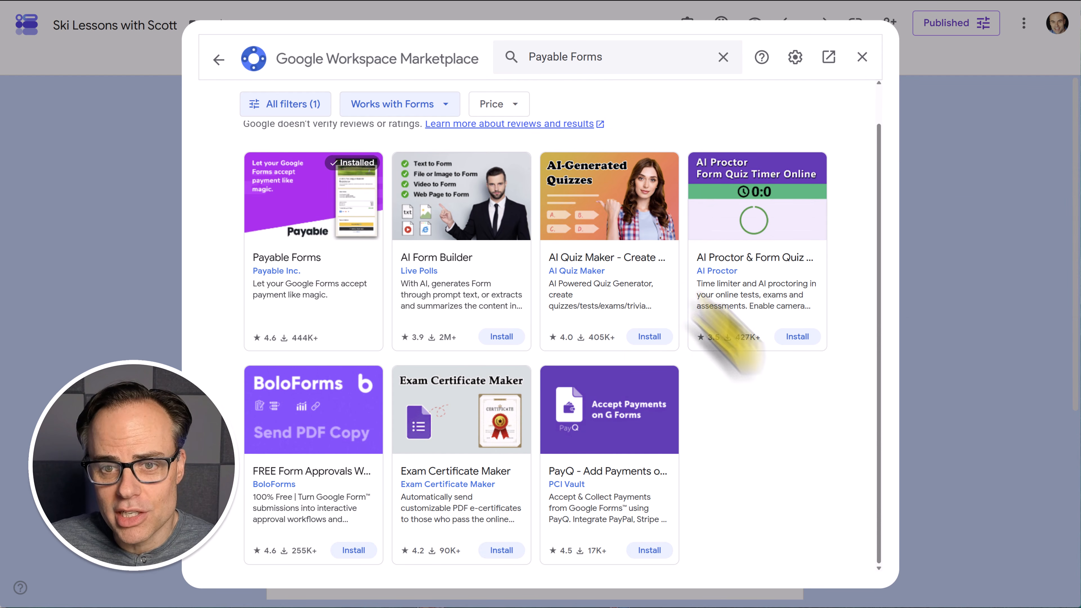
{"action": "scroll", "coordinate": [783, 404], "scroll_direction": "up", "scroll_amount": 1}
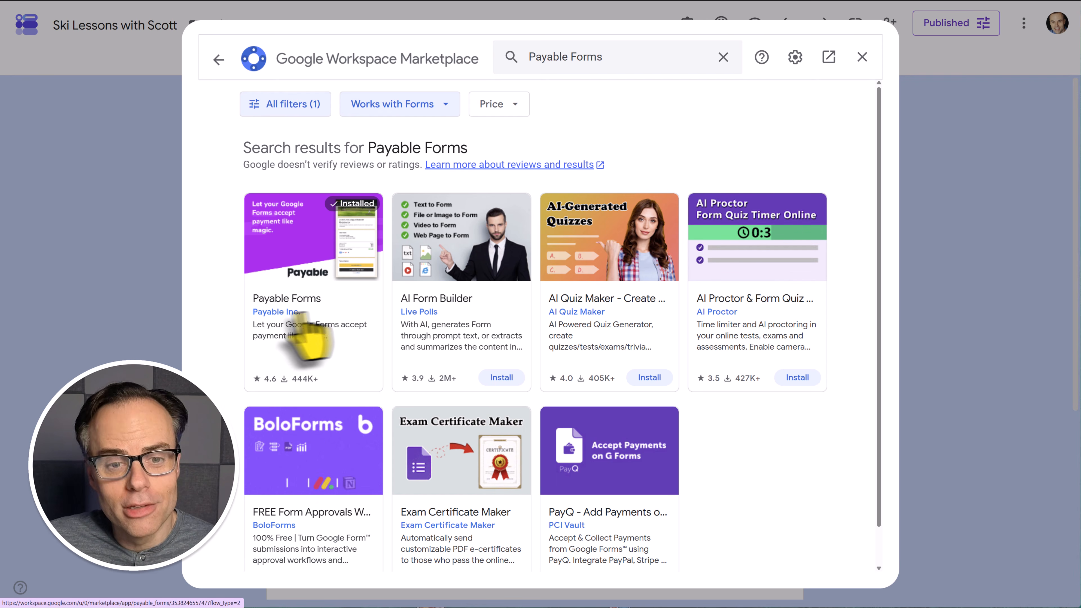
{"action": "left_click", "coordinate": [294, 317]}
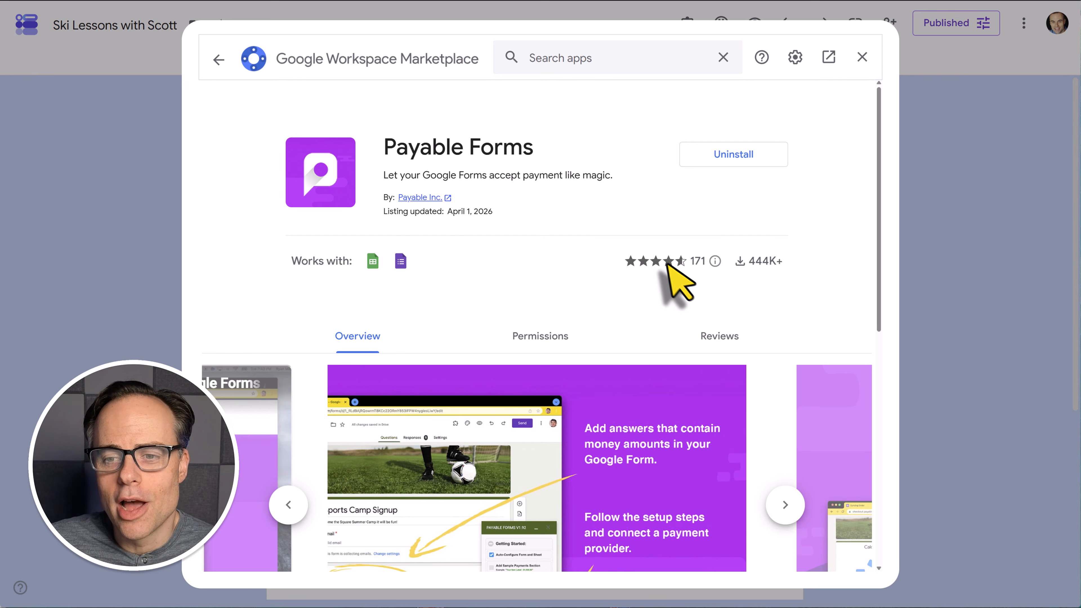
{"action": "mouse_move", "coordinate": [665, 261]}
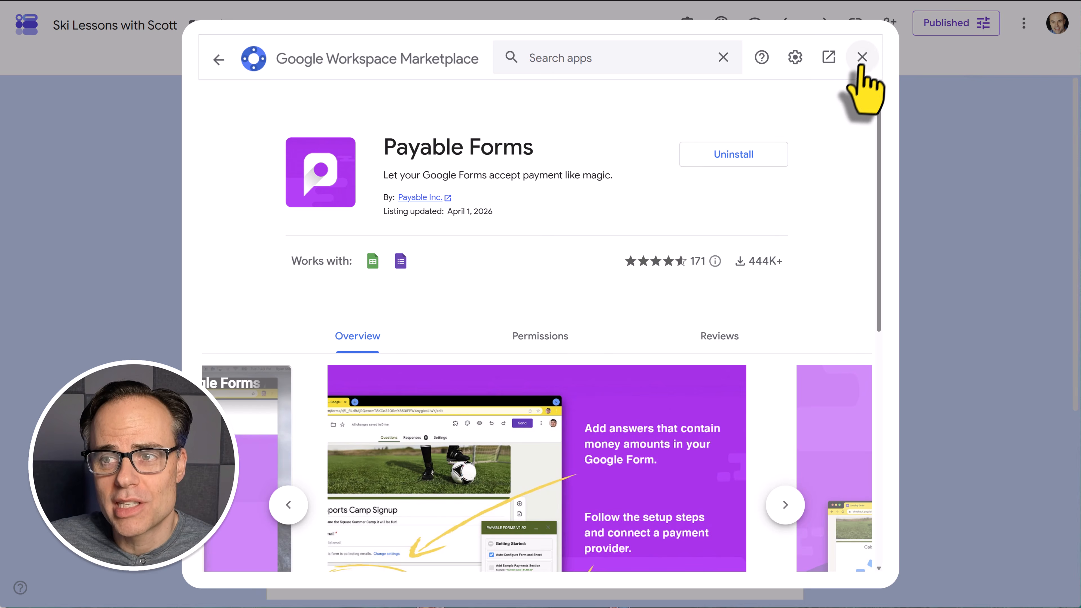
Close the Marketplace and launch Payable Forms from the form's Add-ons menu
{"action": "left_click", "coordinate": [862, 57]}
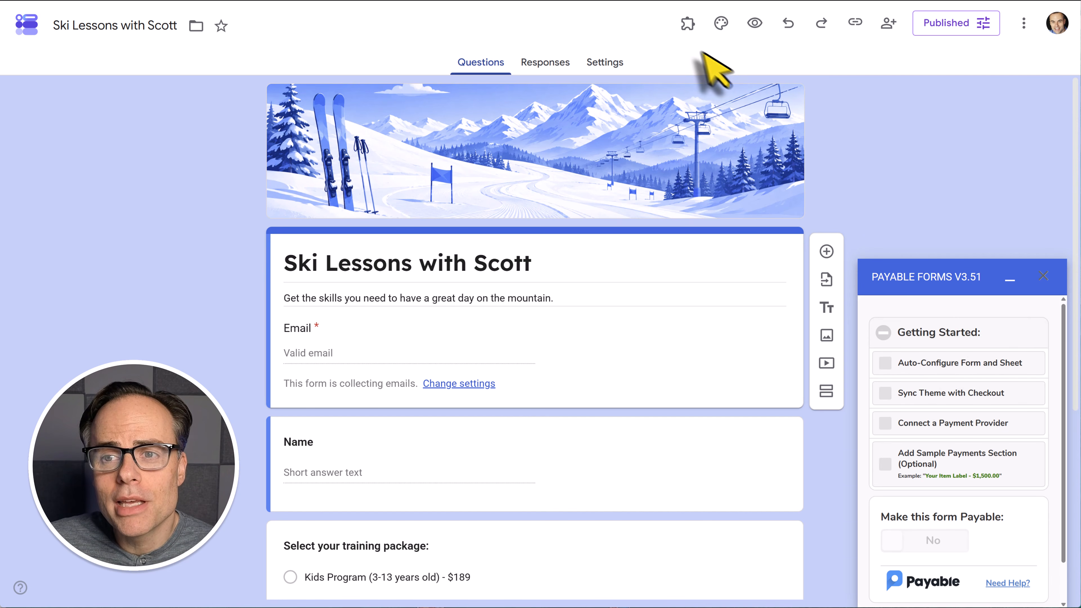
{"action": "left_click", "coordinate": [687, 24]}
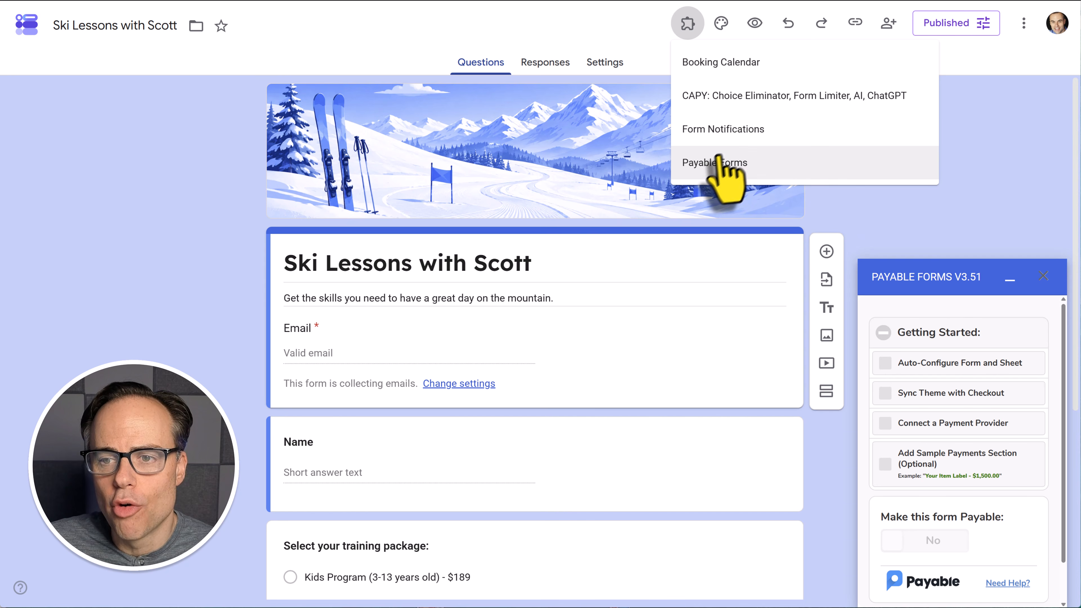
{"action": "left_click", "coordinate": [701, 167]}
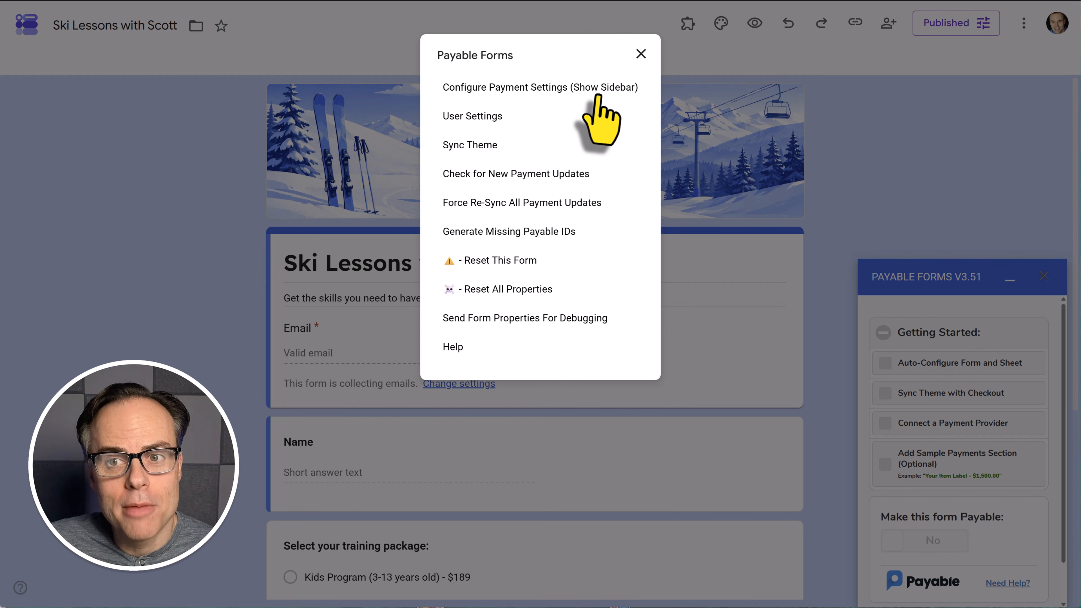
Dismiss the Payable Forms dialog, confirm 0 responses, then return to the Questions tab
{"action": "left_click", "coordinate": [641, 53]}
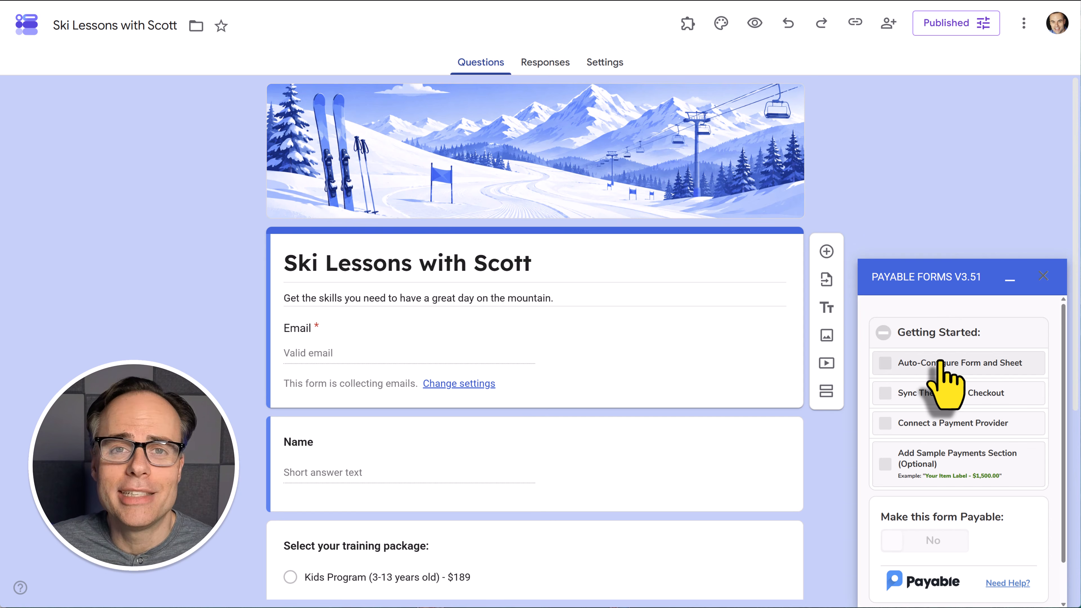
{"action": "left_click", "coordinate": [545, 64]}
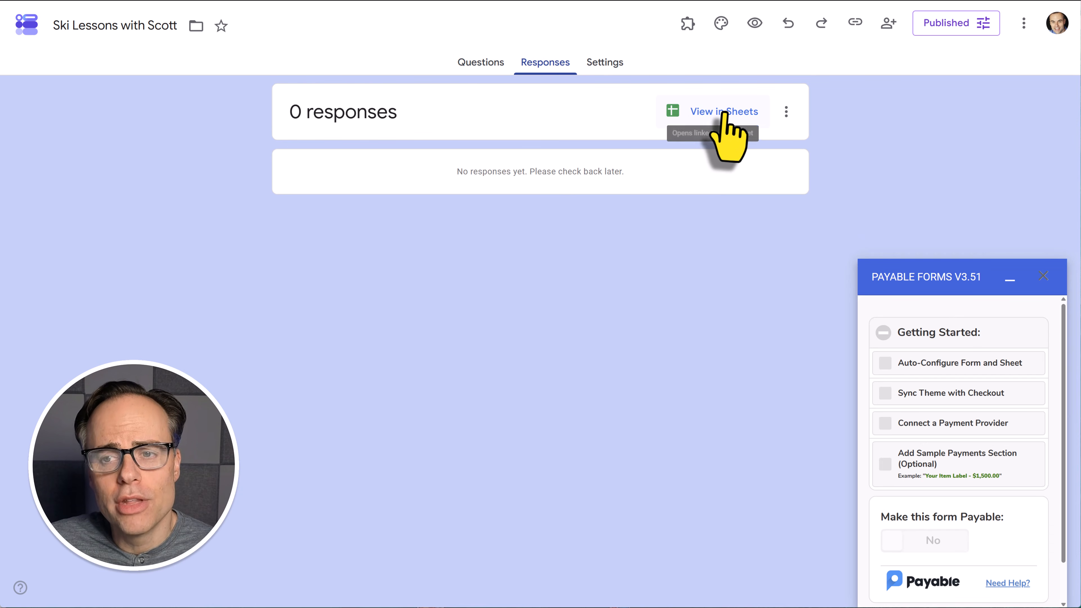
{"action": "left_click", "coordinate": [485, 64]}
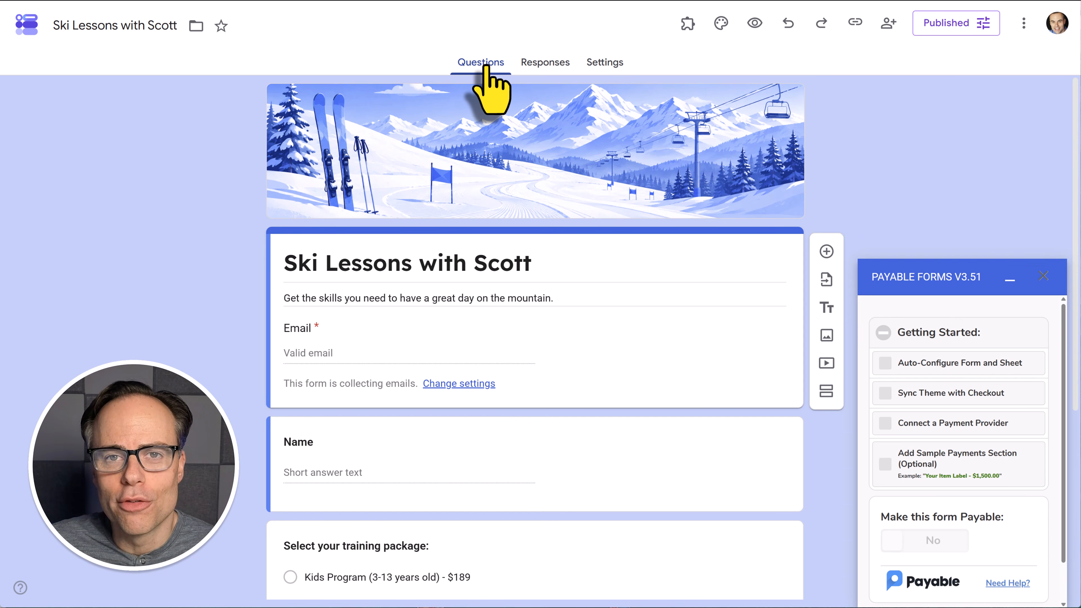
Auto-configure the form and sheet for Payable payments, then open the connected Google Sheet
{"action": "left_click", "coordinate": [951, 373]}
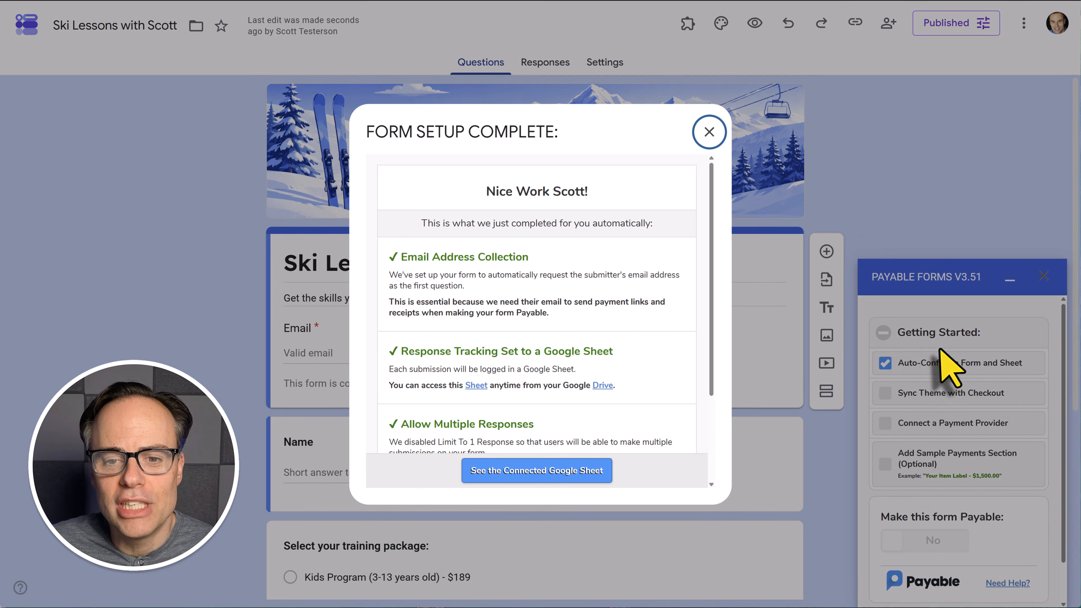
{"action": "scroll", "coordinate": [571, 305], "scroll_direction": "down", "scroll_amount": 1}
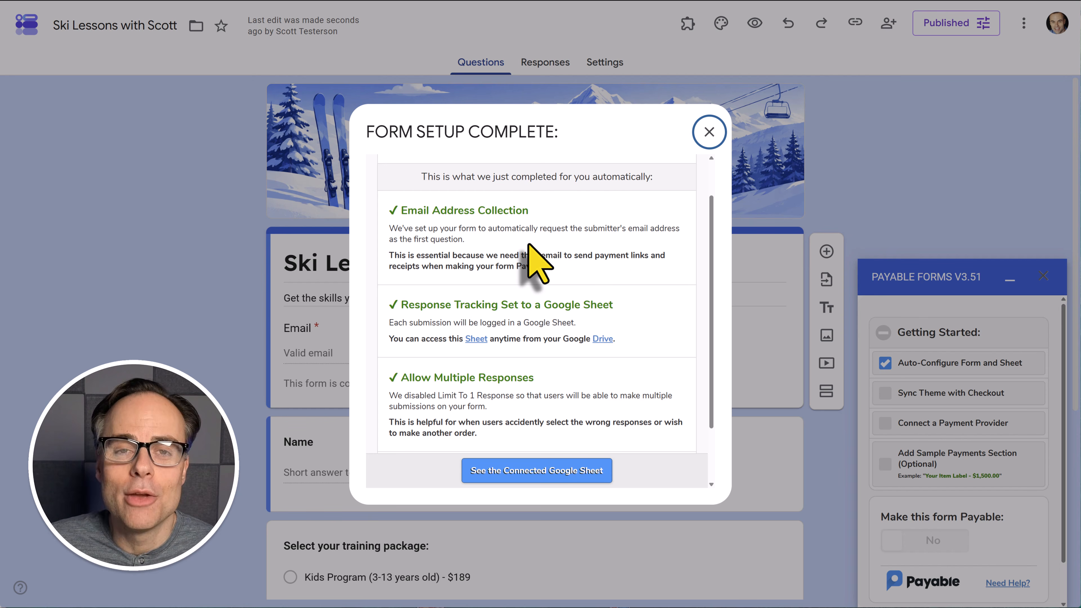
{"action": "scroll", "coordinate": [635, 266], "scroll_direction": "down", "scroll_amount": 2}
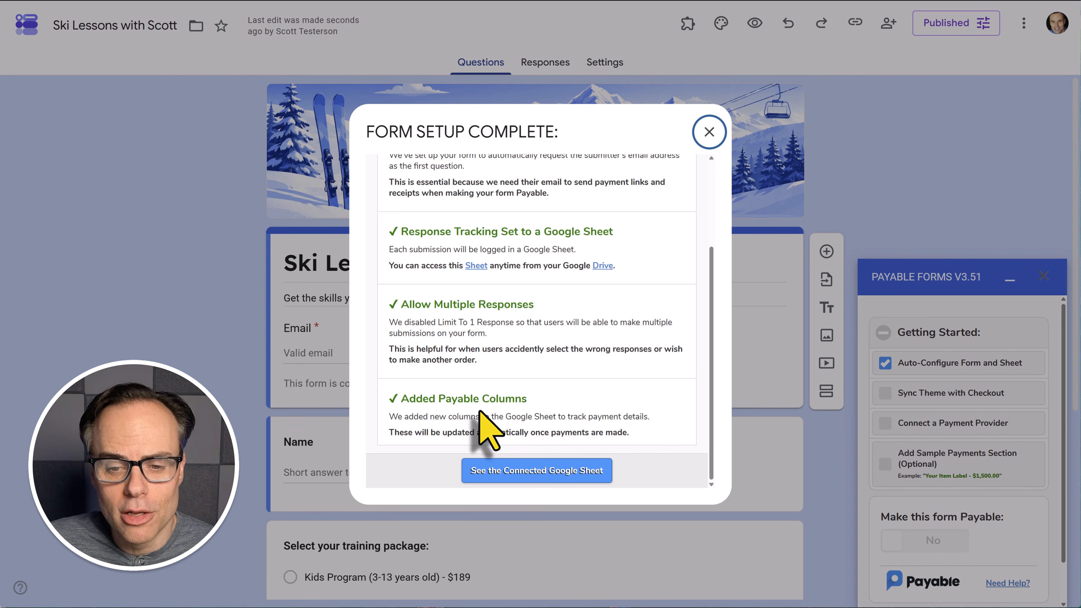
{"action": "left_click", "coordinate": [544, 472]}
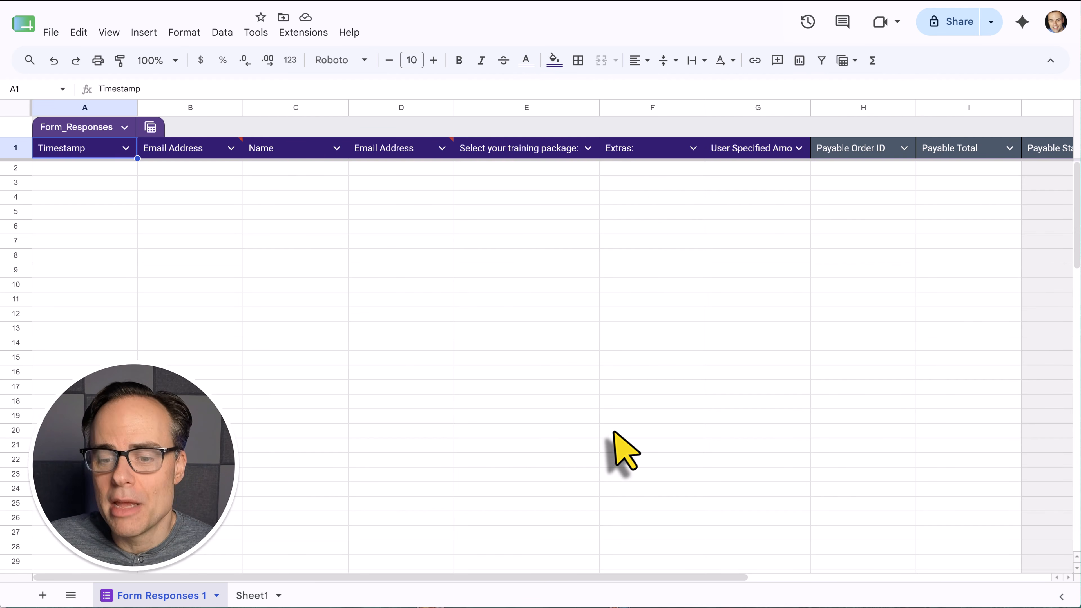
Review the Payable Order ID and Payable Total columns, then return to the Ski Lessons with Scott form
{"action": "left_click_drag", "start_coordinate": [563, 578], "coordinate": [905, 579]}
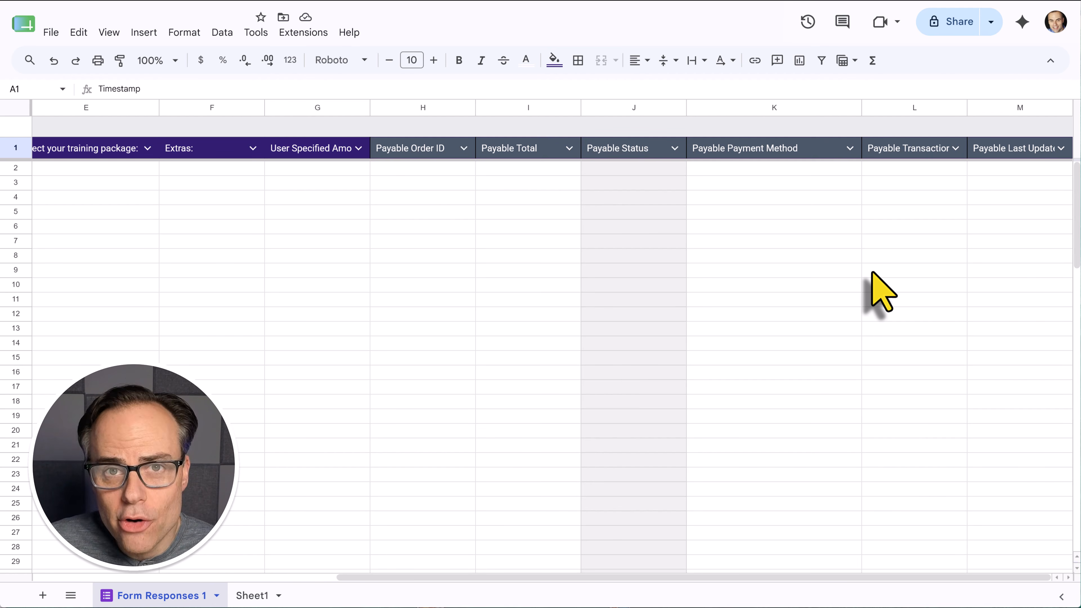
{"action": "left_click", "coordinate": [170, 0]}
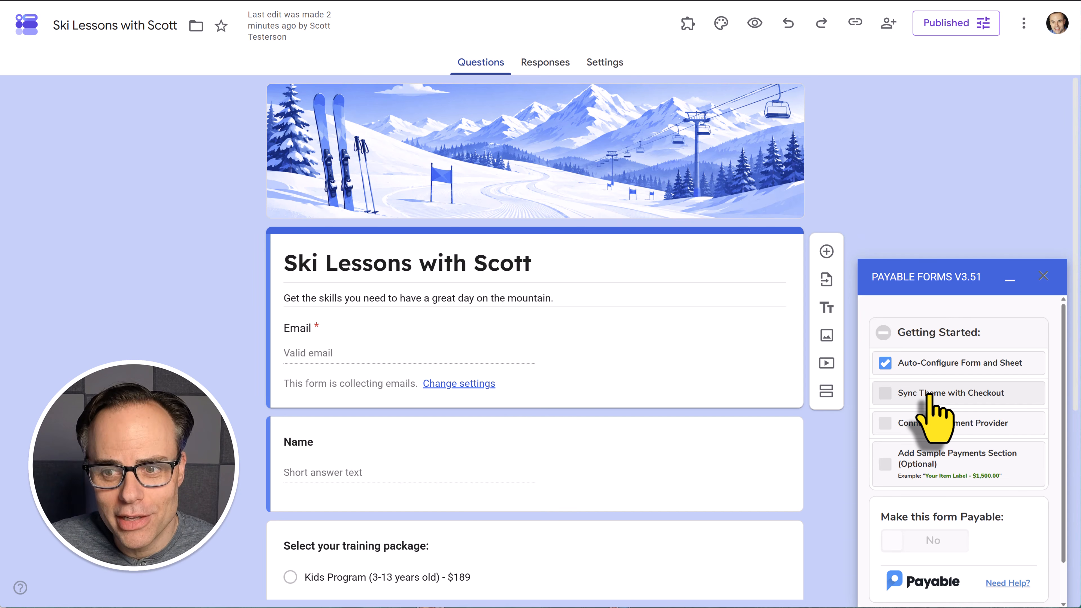
{"action": "scroll", "coordinate": [663, 346], "scroll_direction": "down", "scroll_amount": 5}
{"action": "scroll", "coordinate": [651, 333], "scroll_direction": "up", "scroll_amount": 5}
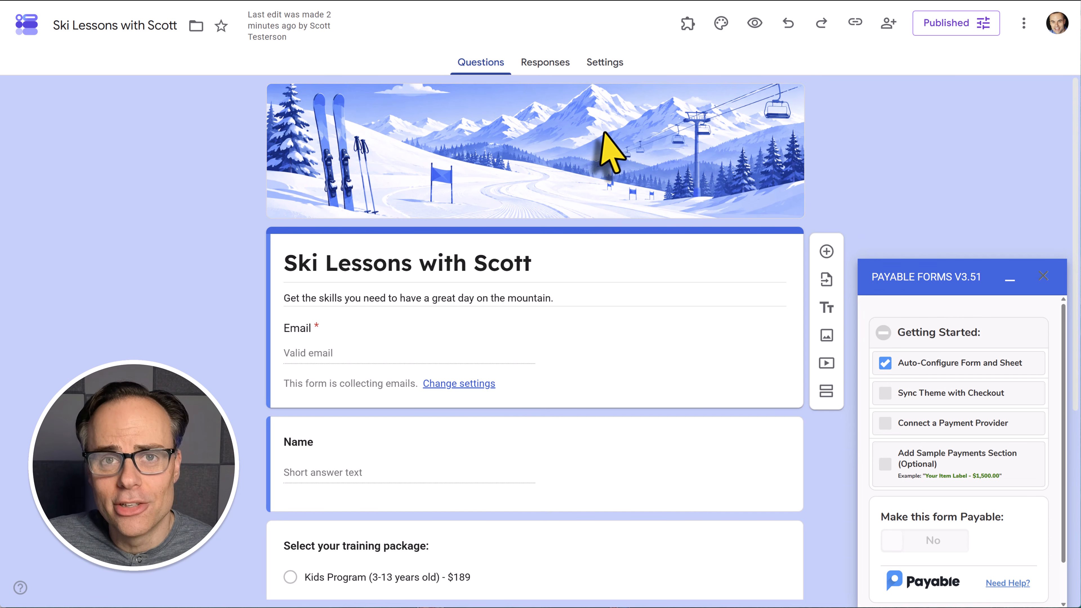
{"action": "scroll", "coordinate": [613, 151], "scroll_direction": "down", "scroll_amount": 4}
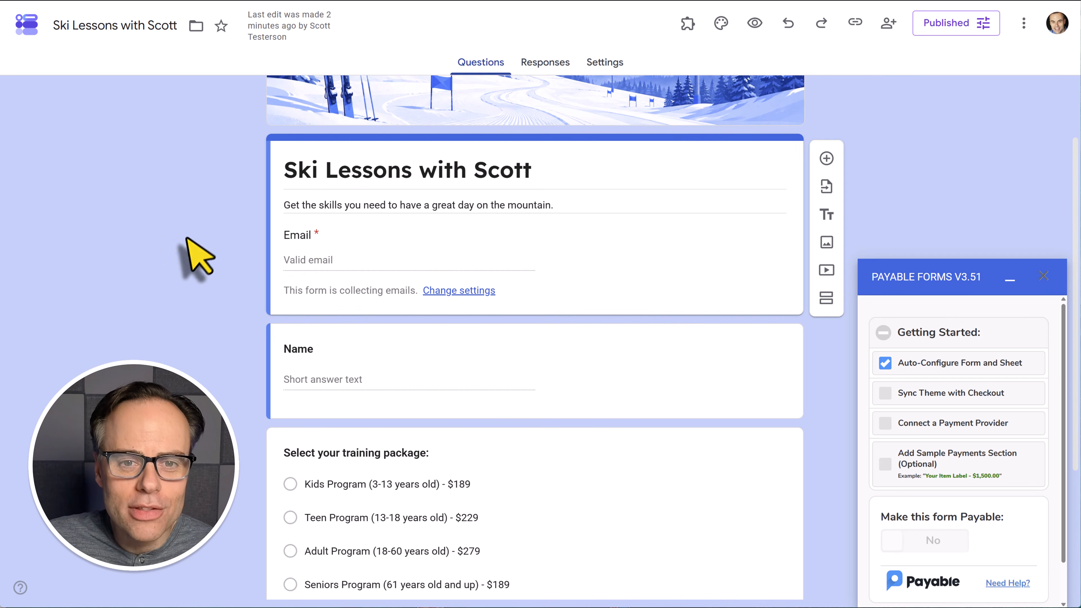
{"action": "scroll", "coordinate": [196, 256], "scroll_direction": "down", "scroll_amount": 2}
{"action": "scroll", "coordinate": [196, 258], "scroll_direction": "up", "scroll_amount": 4}
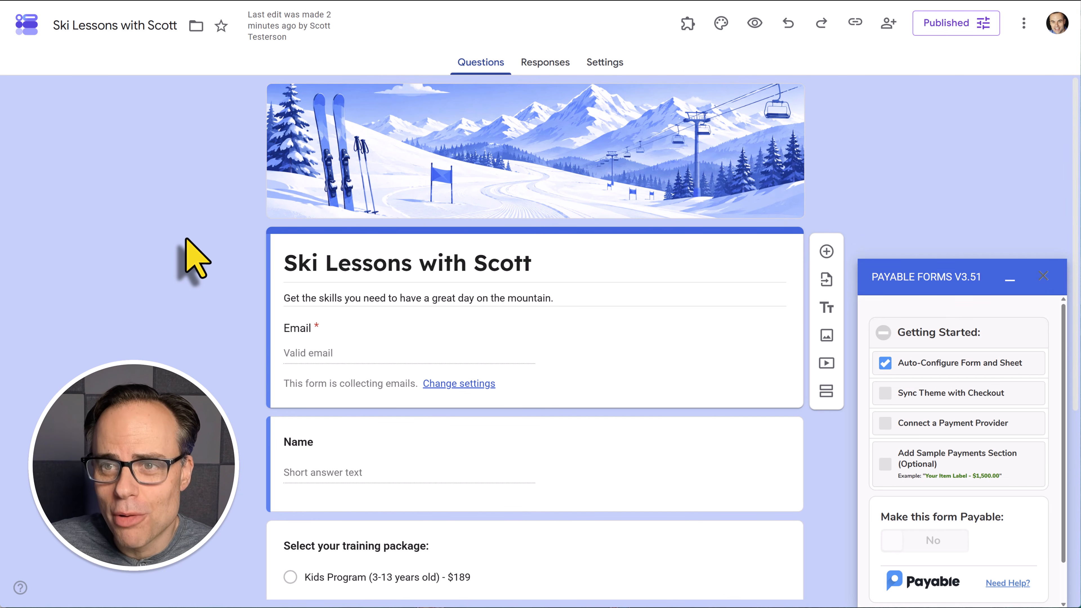
{"action": "left_click", "coordinate": [721, 29]}
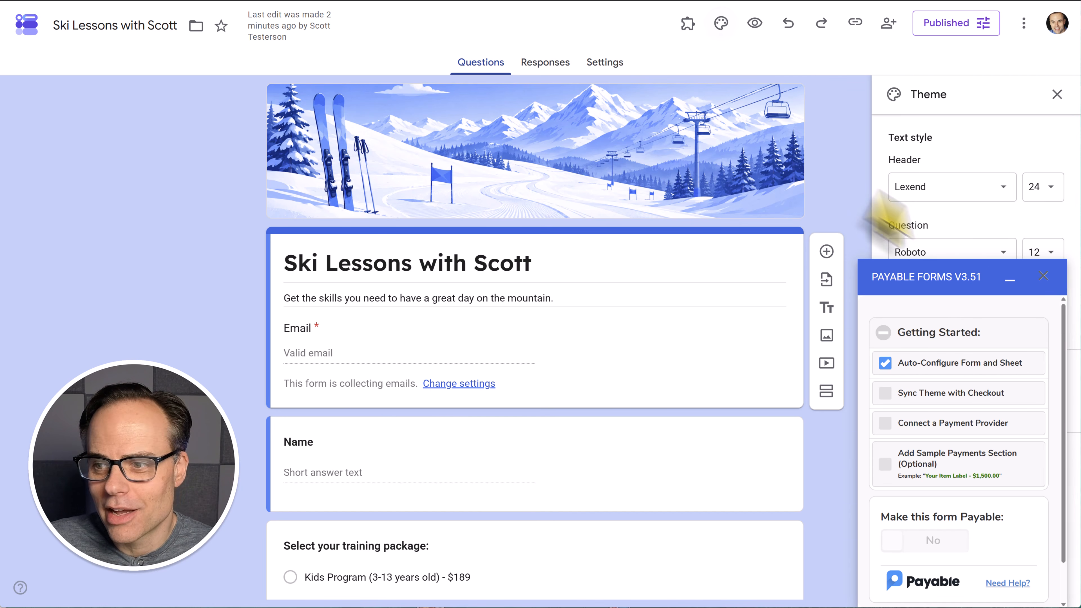
{"action": "left_click", "coordinate": [1010, 280]}
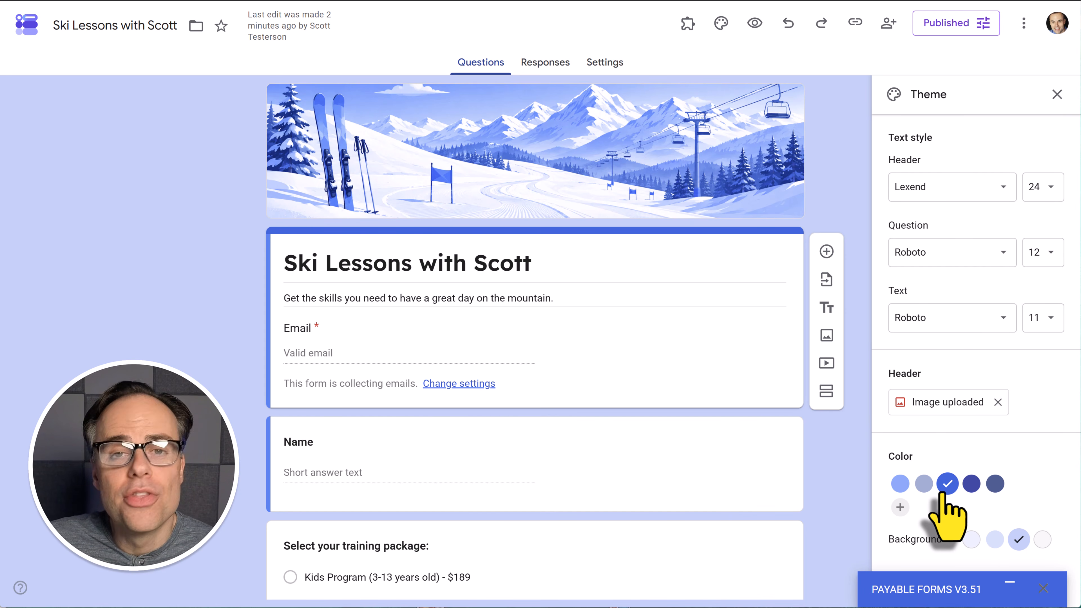
{"action": "left_click", "coordinate": [1057, 94]}
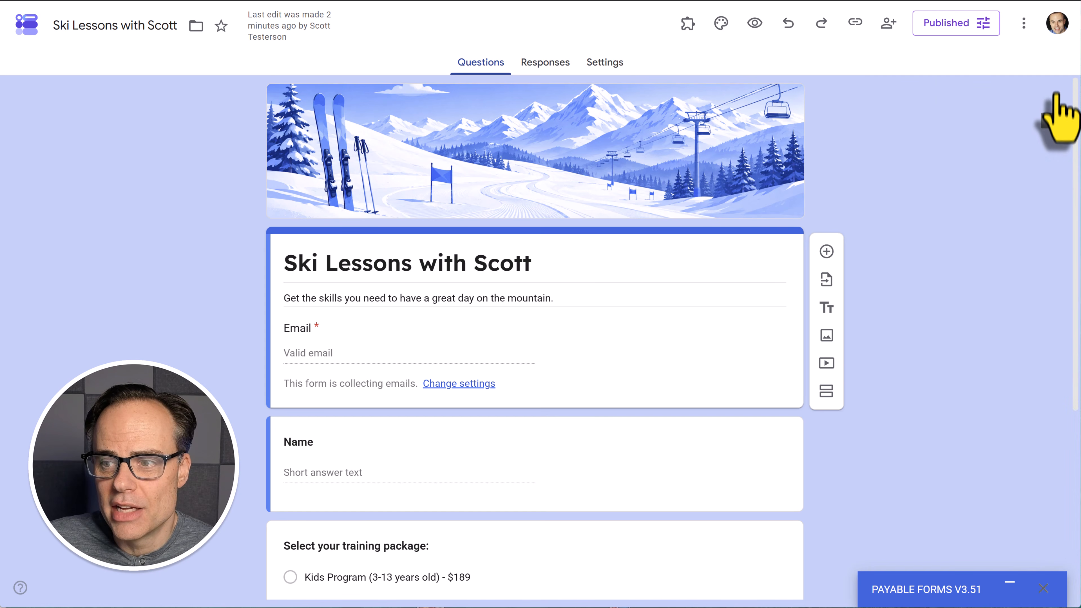
{"action": "left_click", "coordinate": [1010, 593]}
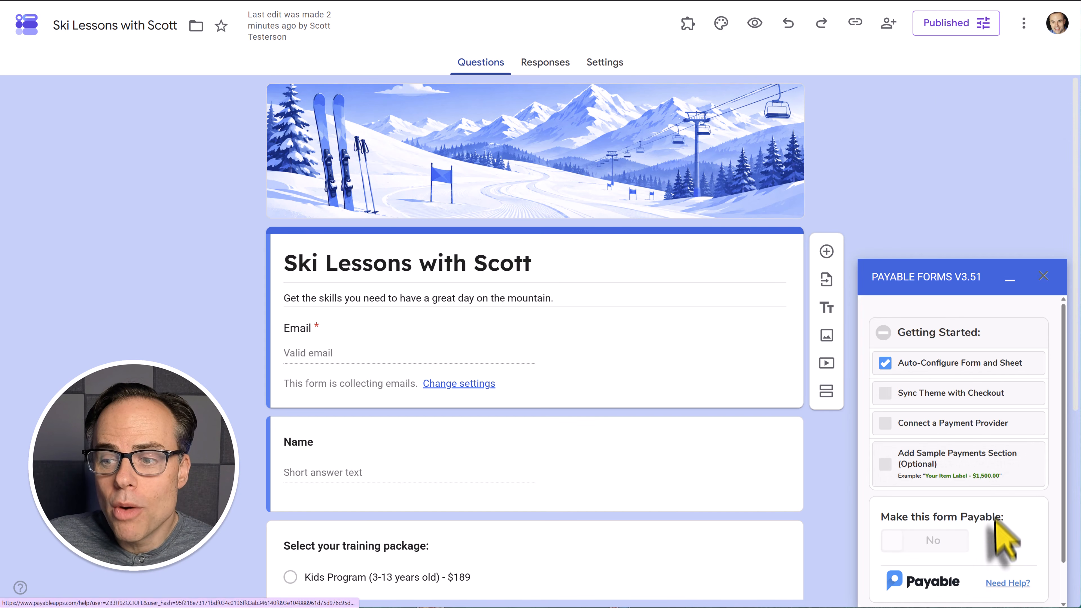
Sync the form's theme with the Payable checkout and preview the checkout page
{"action": "left_click", "coordinate": [928, 398]}
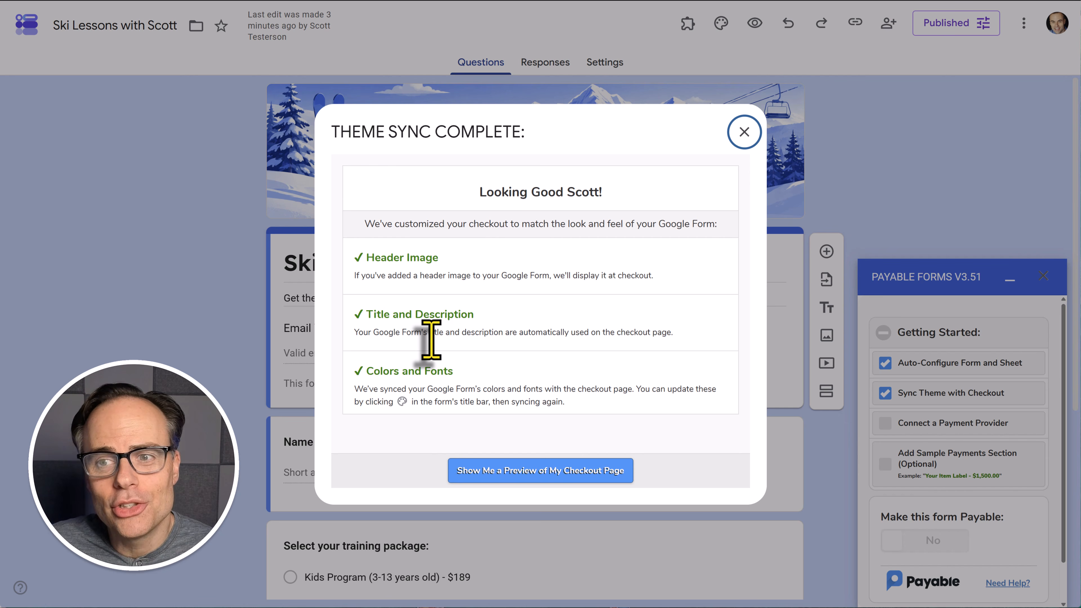
{"action": "left_click", "coordinate": [544, 470]}
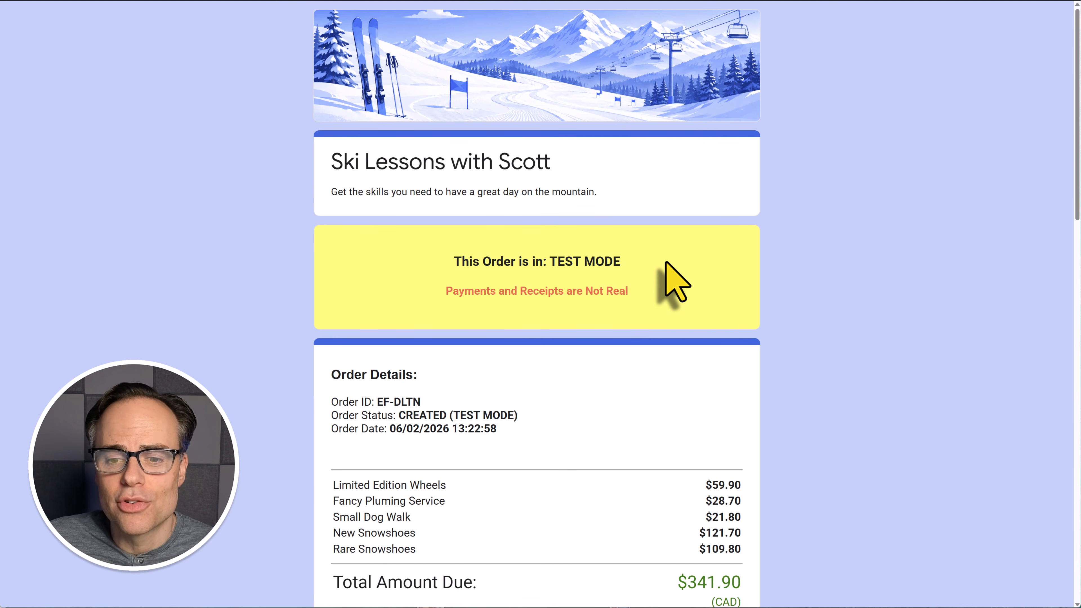
{"action": "scroll", "coordinate": [676, 281], "scroll_direction": "down", "scroll_amount": 5}
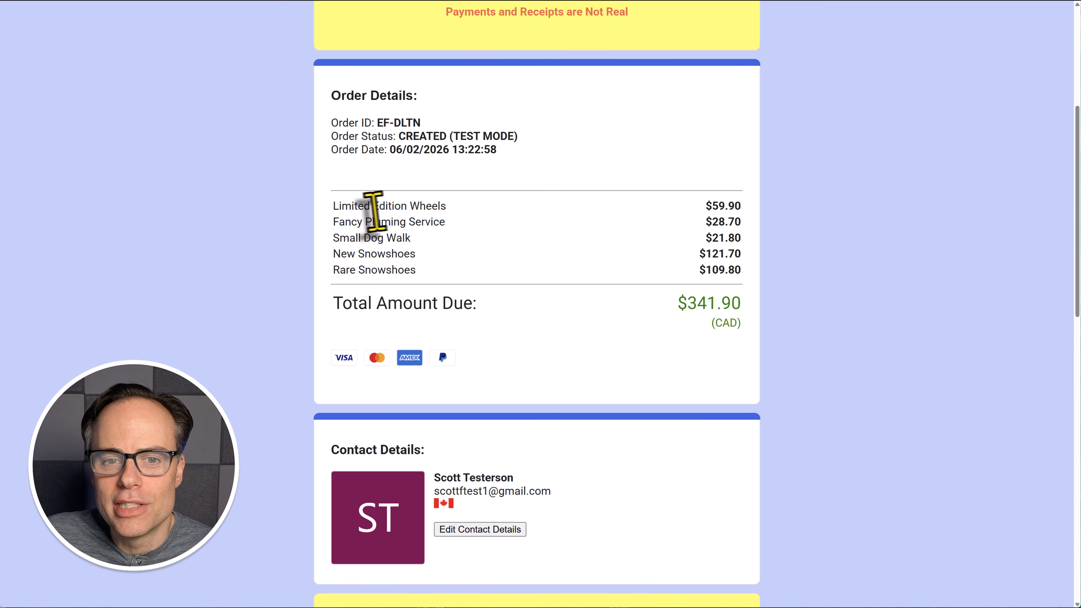
{"action": "left_click_drag", "start_coordinate": [339, 207], "coordinate": [509, 257]}
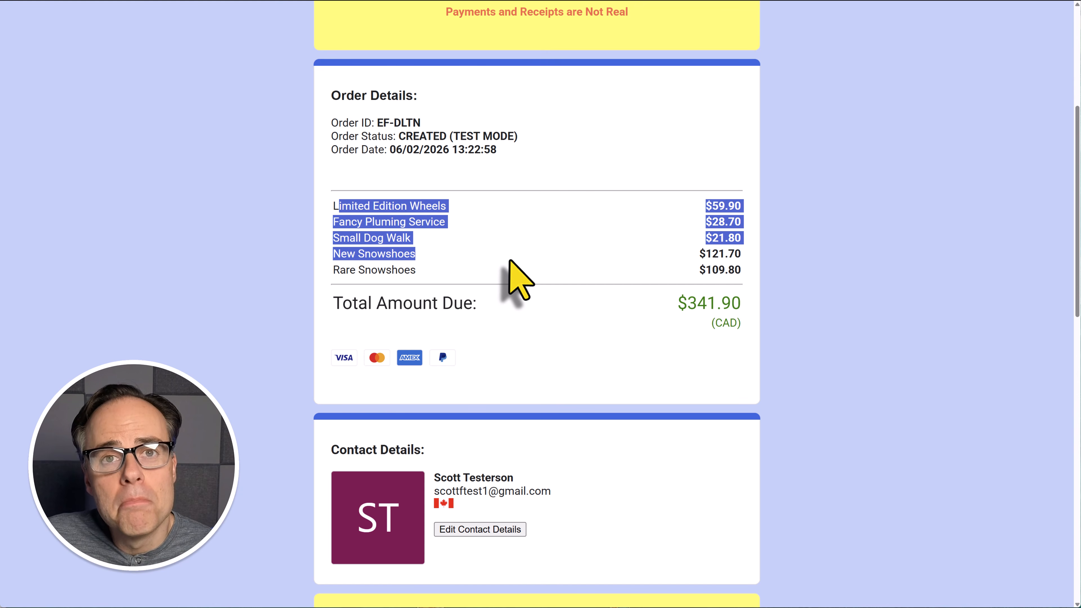
{"action": "left_click", "coordinate": [510, 262]}
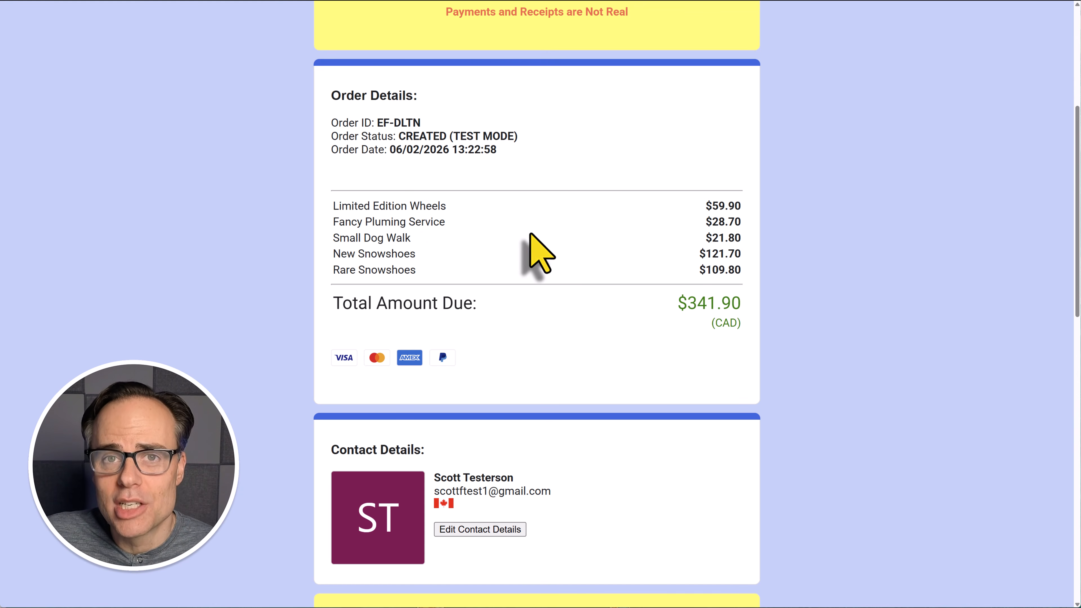
{"action": "scroll", "coordinate": [596, 264], "scroll_direction": "down", "scroll_amount": 8}
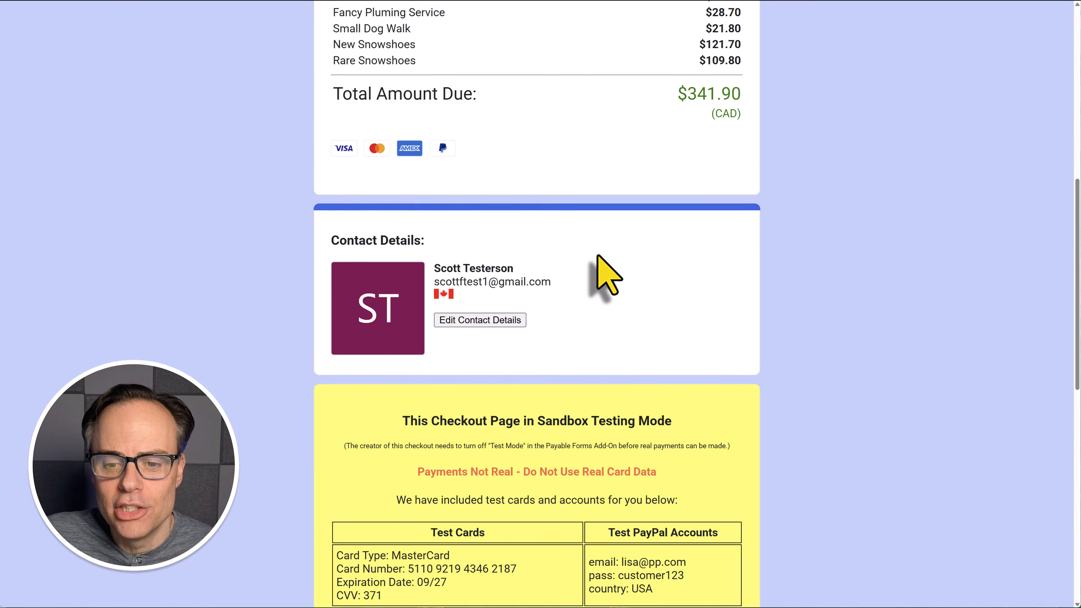
{"action": "scroll", "coordinate": [598, 256], "scroll_direction": "down", "scroll_amount": 8}
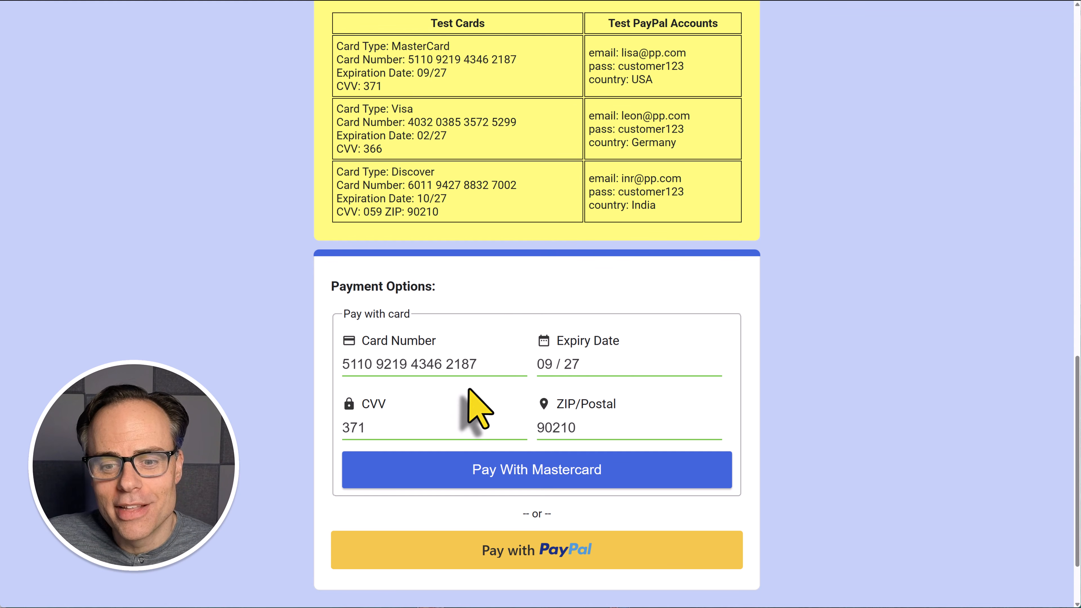
Submit the $341.90 CAD test order using the sample Mastercard
{"action": "left_click", "coordinate": [510, 471]}
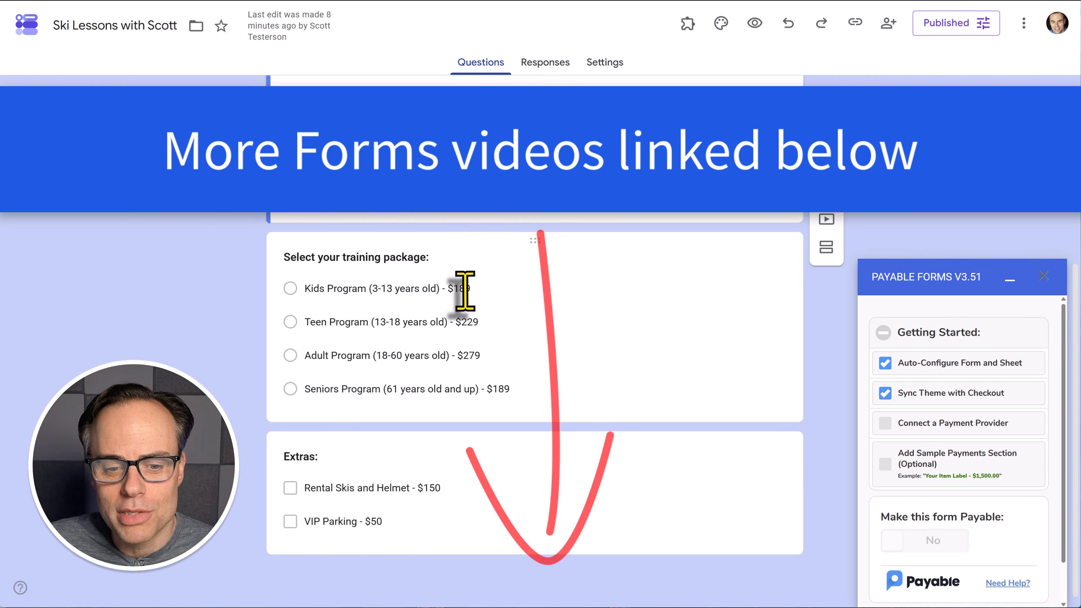
Add a 'Hot Chocolate - $5' option below 'VIP Parking - $50' in the Extras question
{"action": "left_click", "coordinate": [404, 521]}
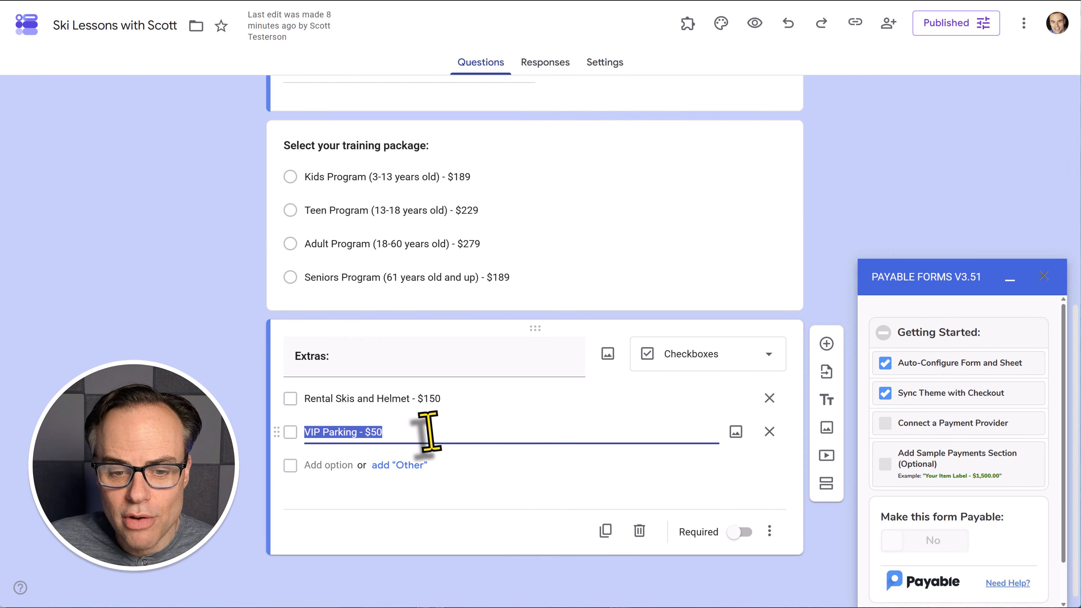
{"action": "left_click", "coordinate": [429, 432]}
{"action": "key", "text": "Return"}
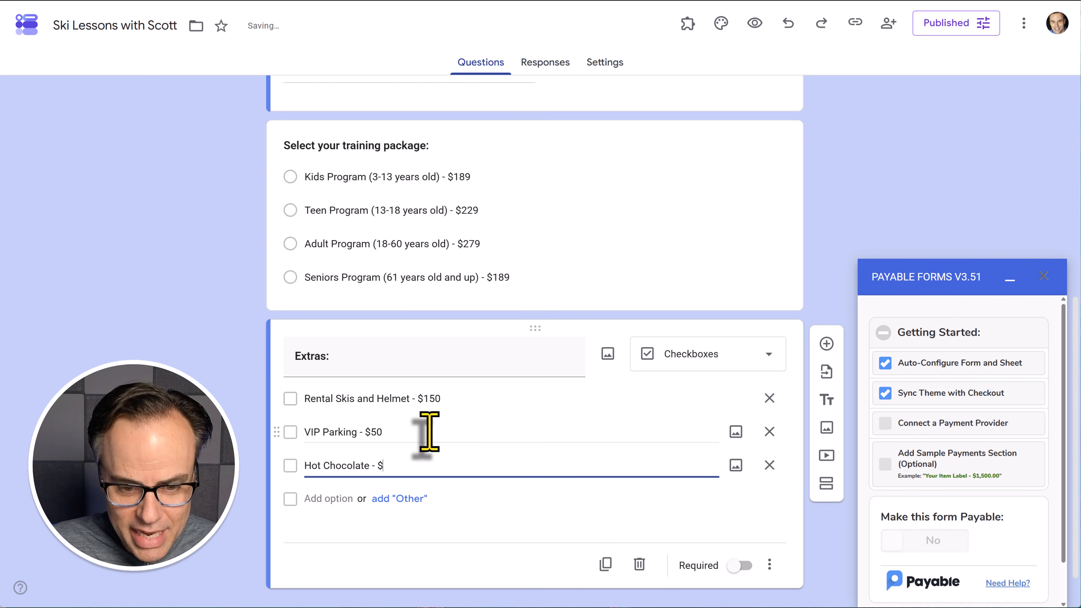
{"action": "left_click", "coordinate": [227, 512]}
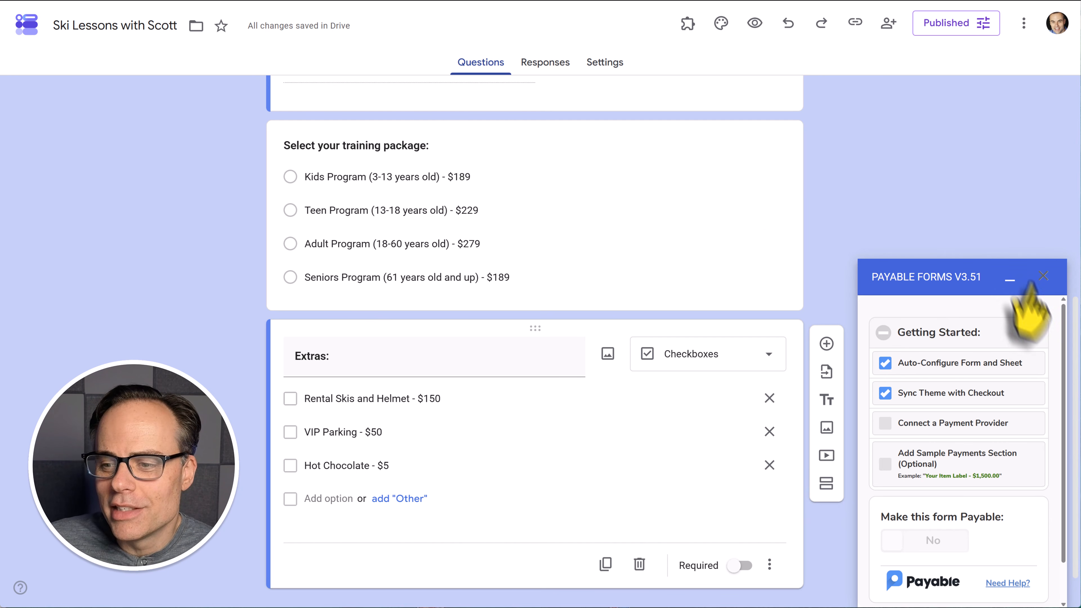
Show Payable's payment provider options: Square, Stripe, PayPal Standard, PayPal Commerce Platform, Razorpay
{"action": "left_click", "coordinate": [948, 452]}
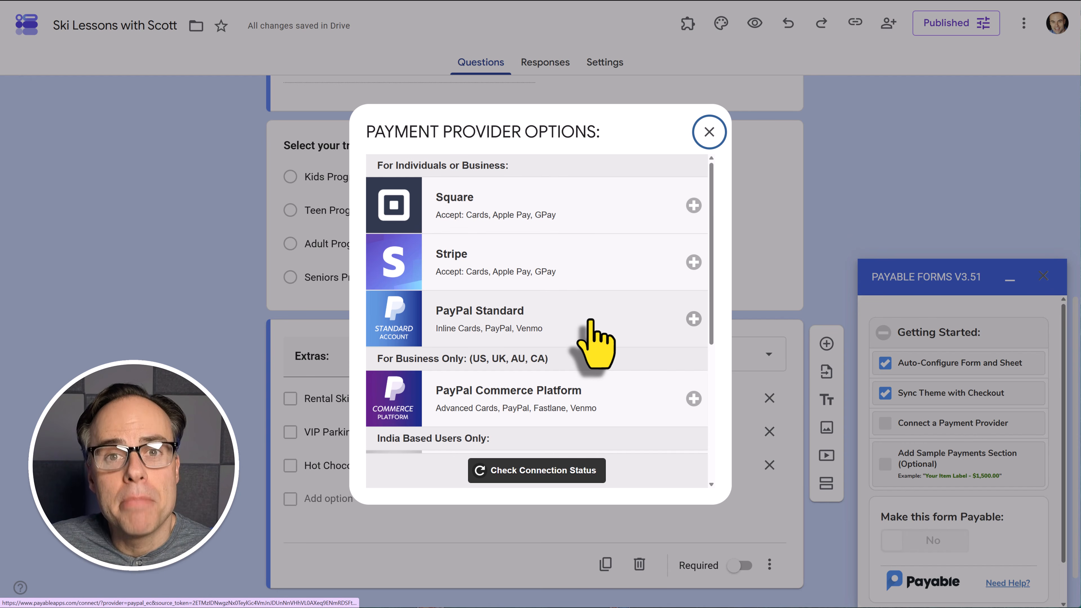
{"action": "scroll", "coordinate": [593, 319], "scroll_direction": "down", "scroll_amount": 2}
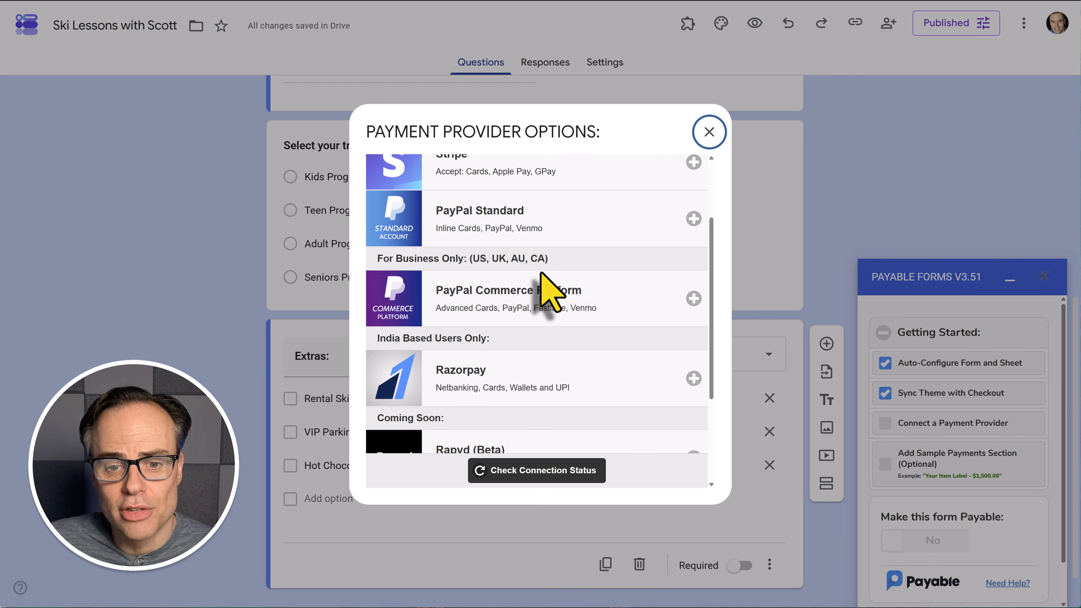
{"action": "scroll", "coordinate": [575, 272], "scroll_direction": "up", "scroll_amount": 2}
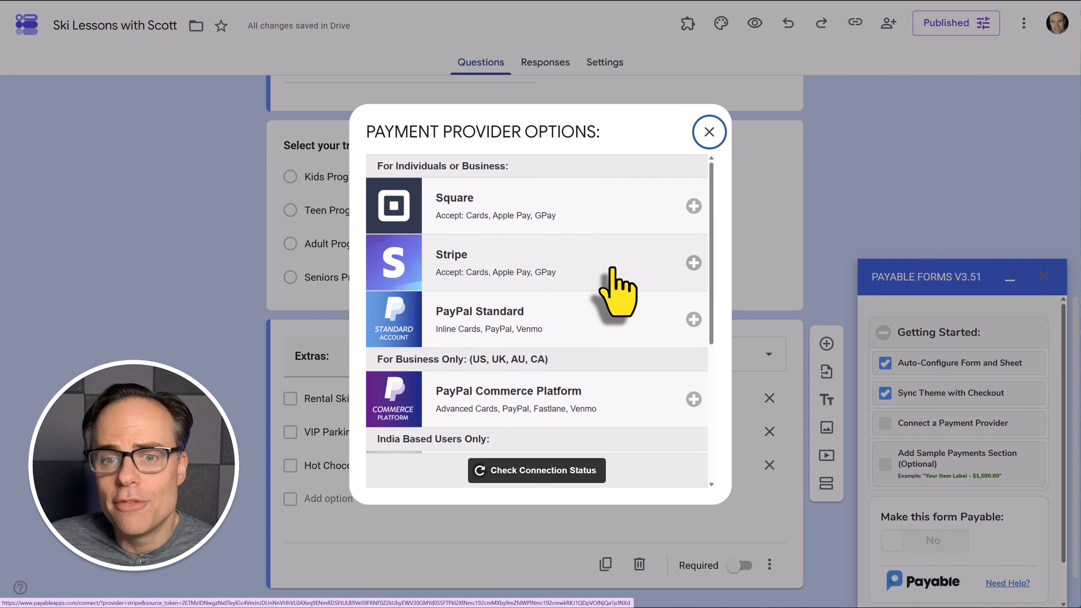